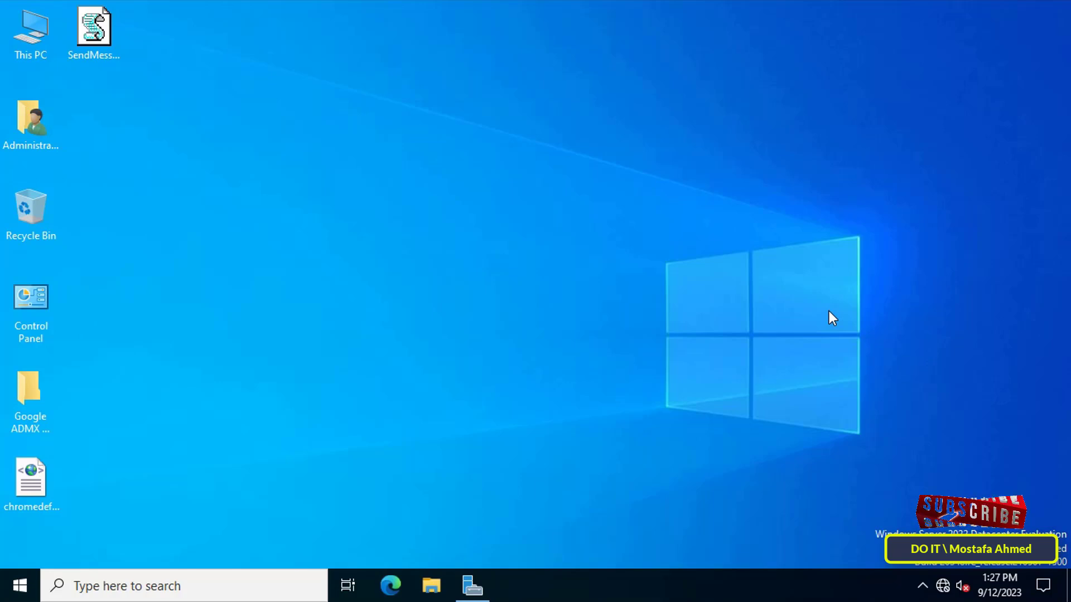
# In Server Manager, start adding roles and features with a role-based installation on Server2022.DOIT.COM from the server pool
pyautogui.click(474, 569)
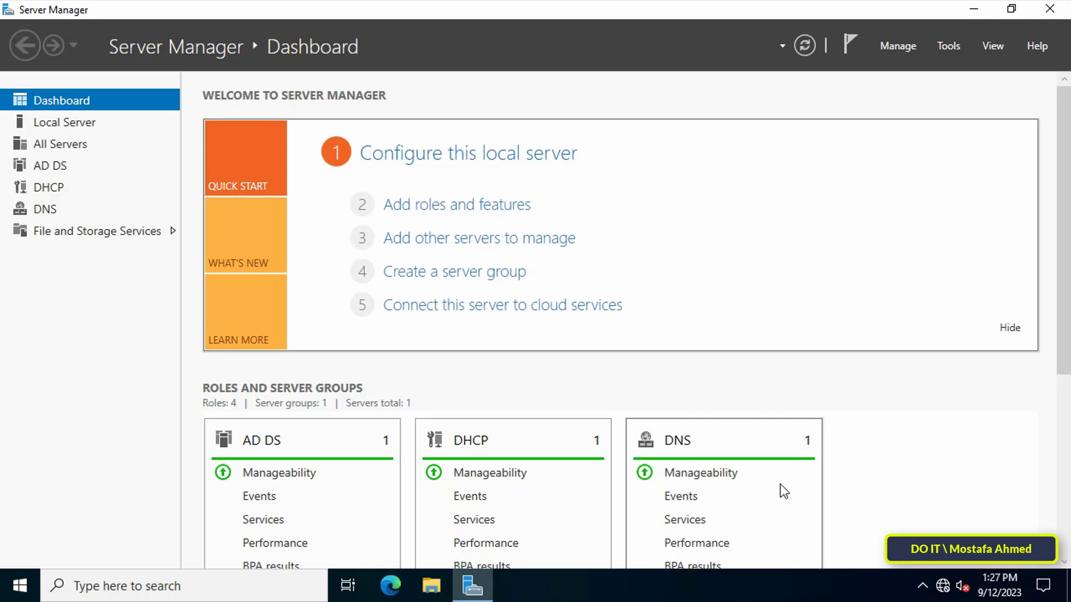
pyautogui.click(461, 217)
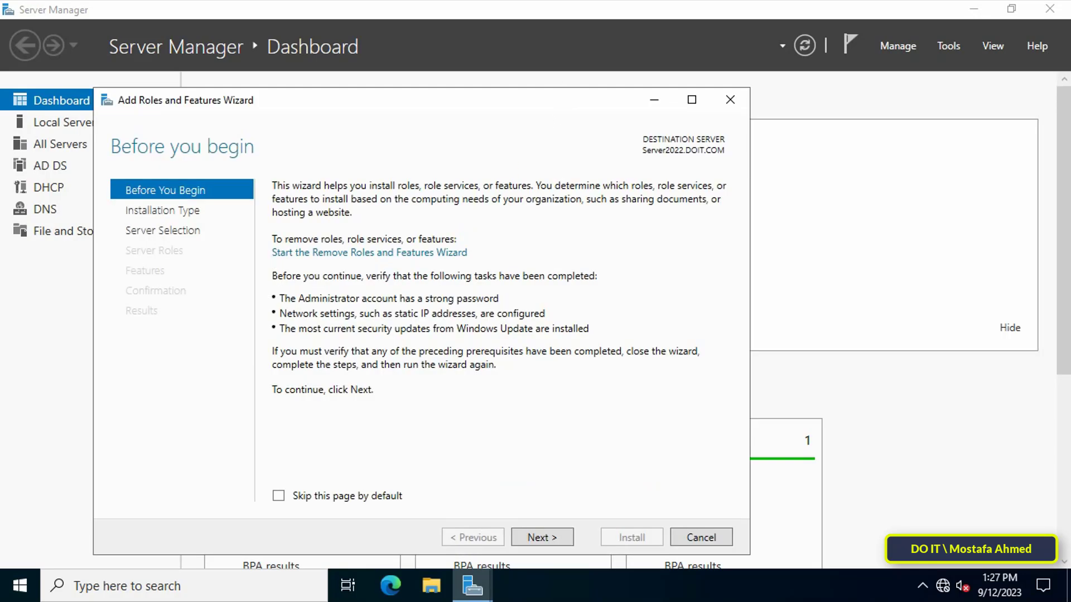
pyautogui.moveTo(555, 99); pyautogui.dragTo(645, 48)
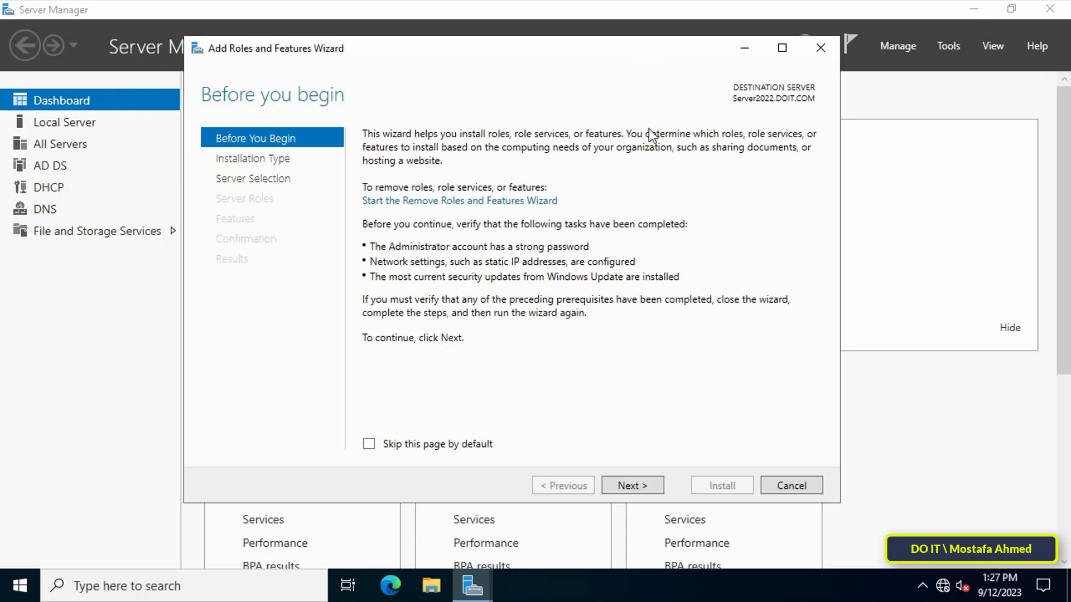
pyautogui.click(638, 487)
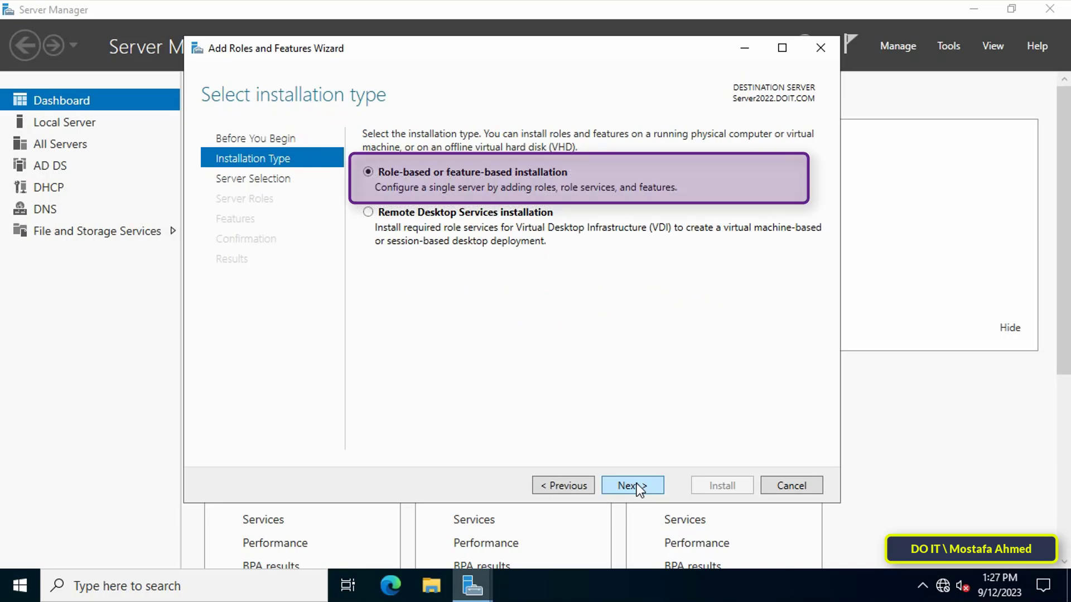
pyautogui.click(639, 487)
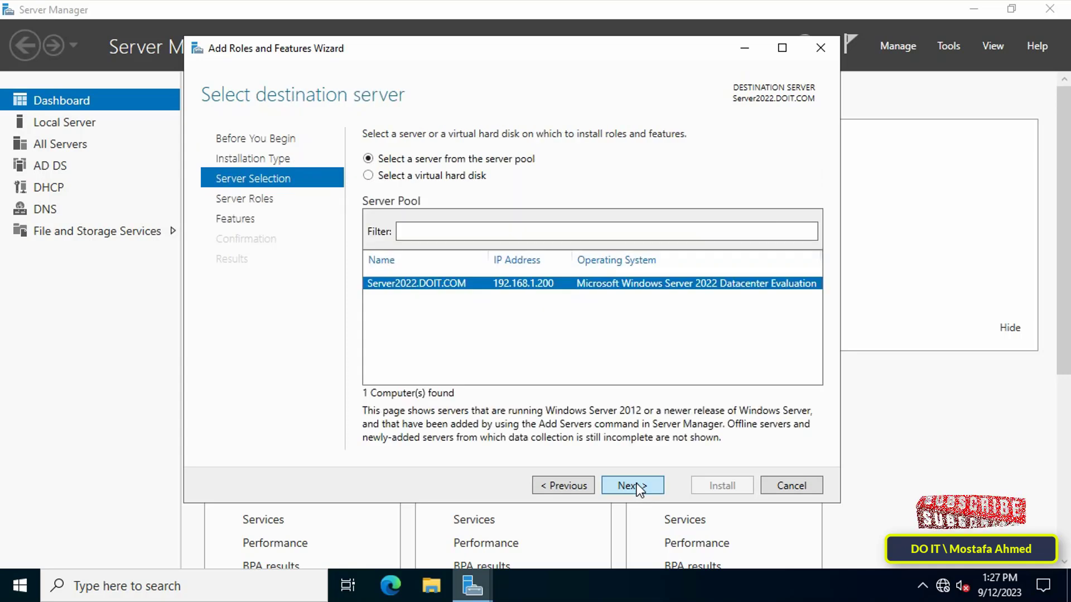
pyautogui.click(640, 489)
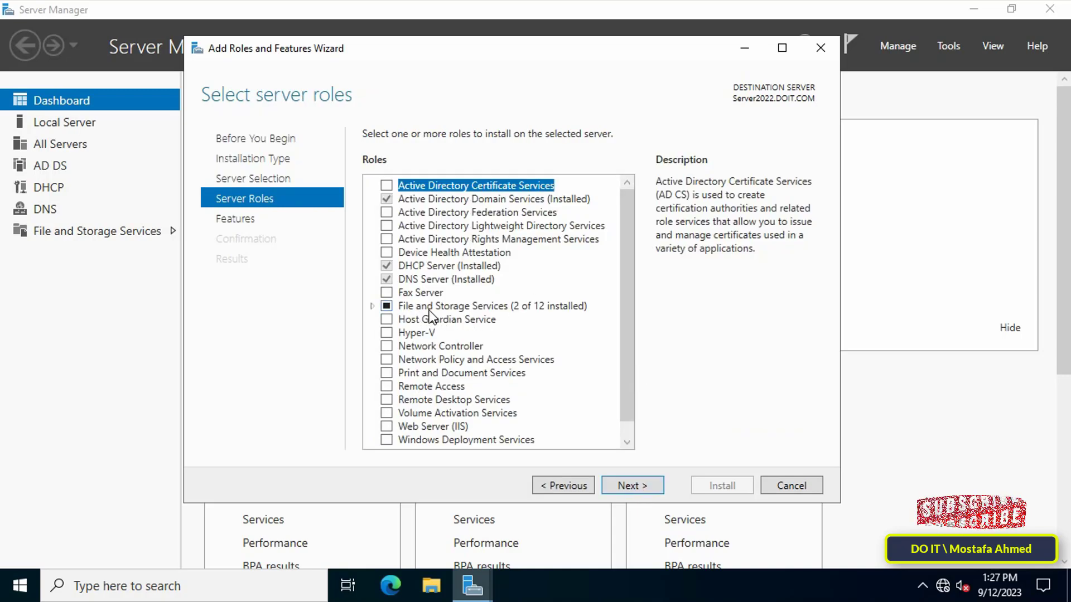
# Select the File Server Resource Manager role under File and iSCSI Services, including its required management tools
pyautogui.click(372, 307)
pyautogui.click(389, 320)
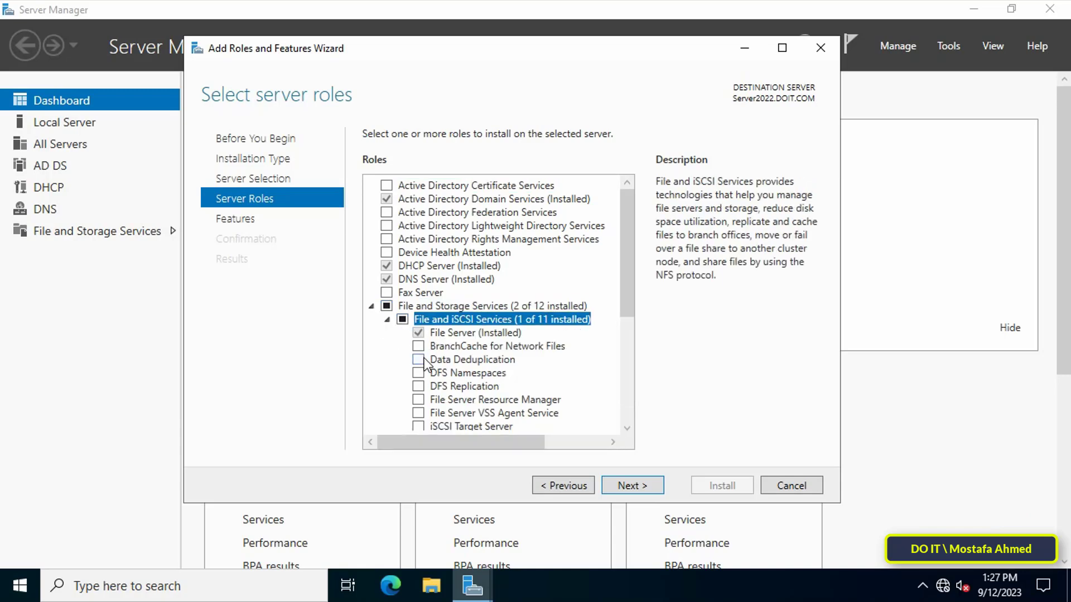
pyautogui.click(451, 399)
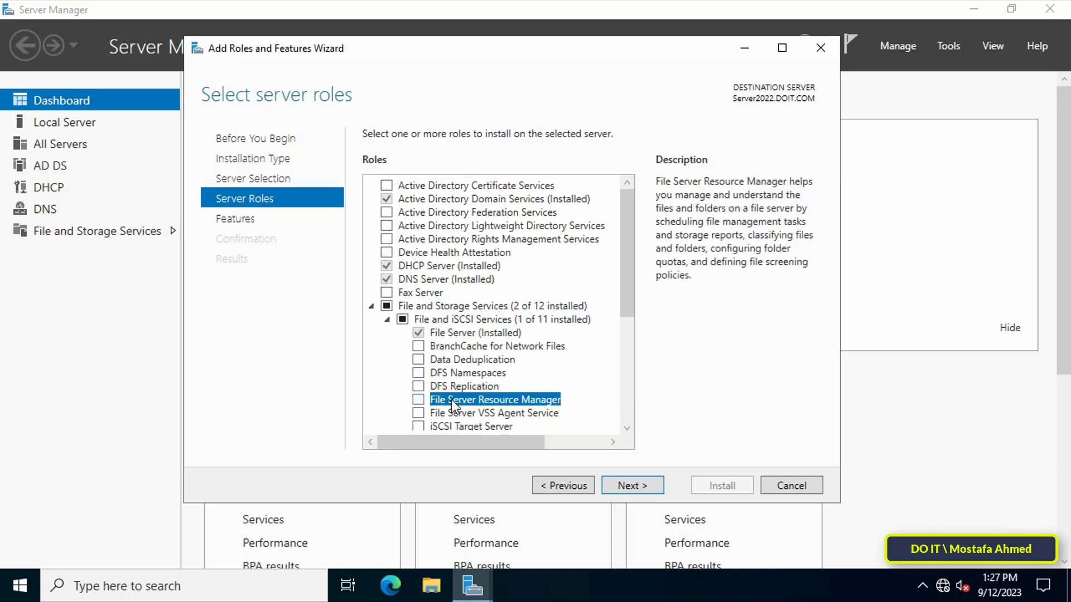
pyautogui.click(419, 399)
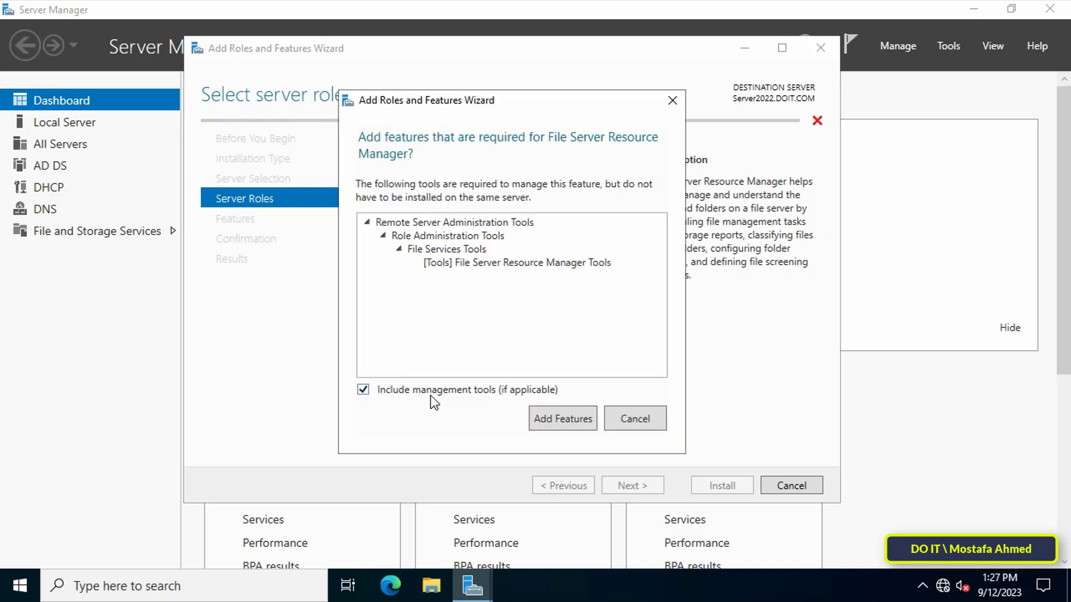
pyautogui.click(543, 418)
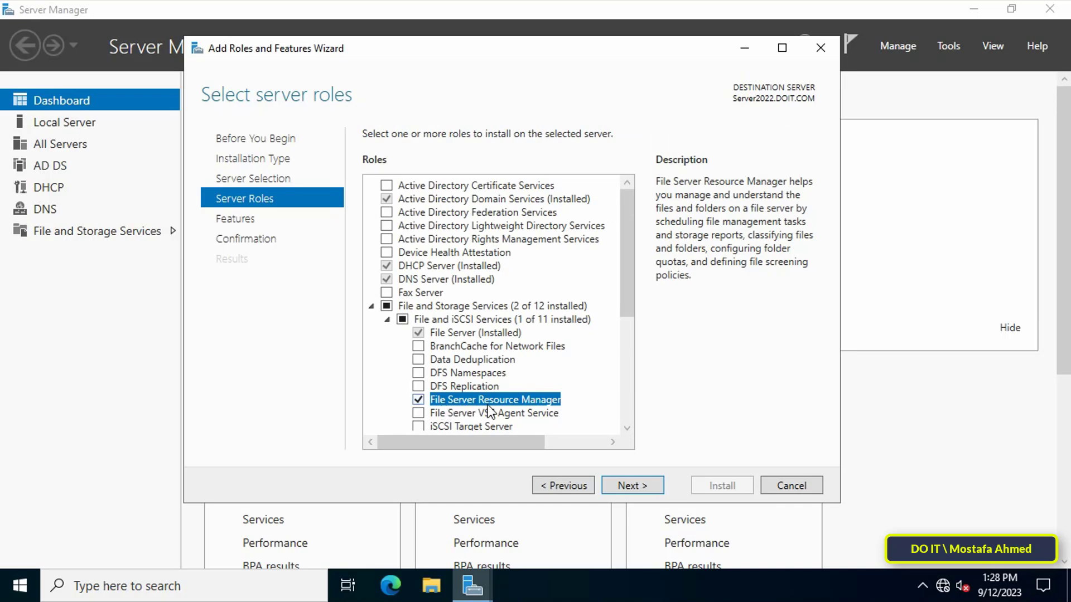
# Install the selected role without adding further features, and close the wizard once installation finishes
pyautogui.click(615, 481)
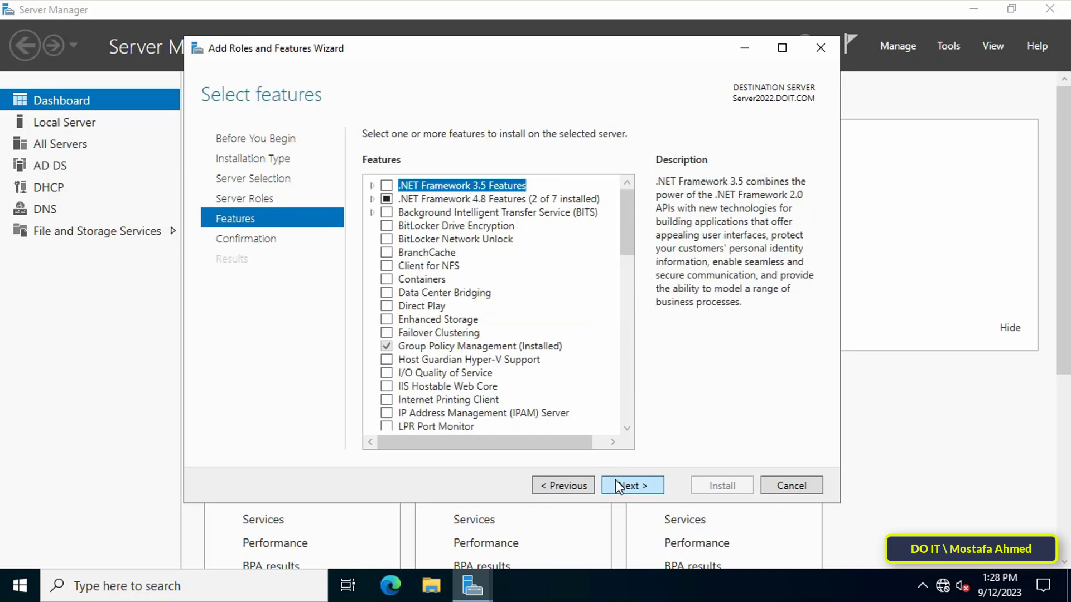
pyautogui.click(620, 483)
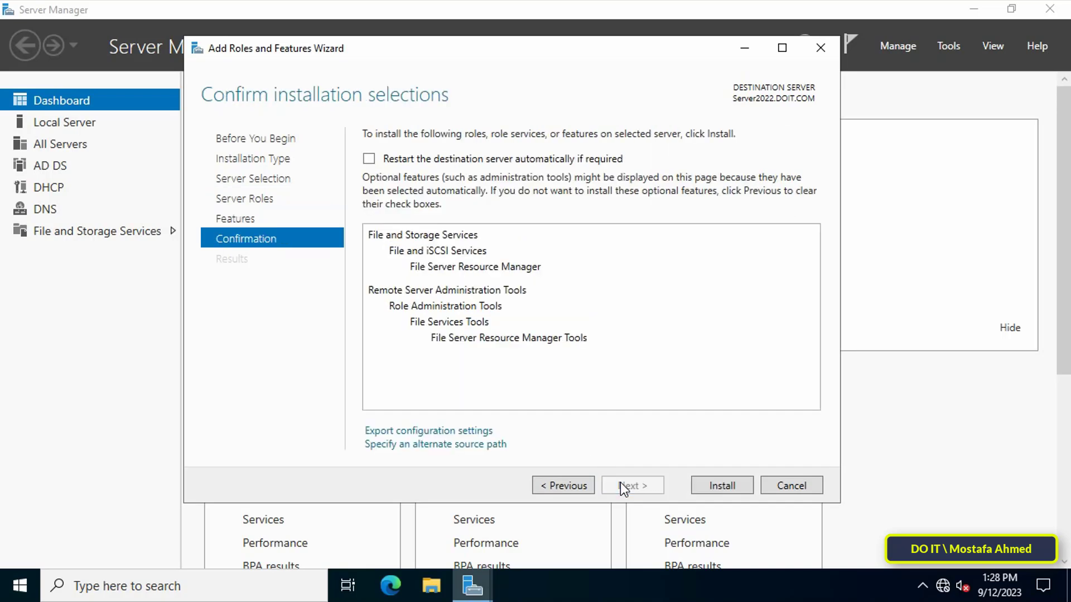
pyautogui.click(702, 484)
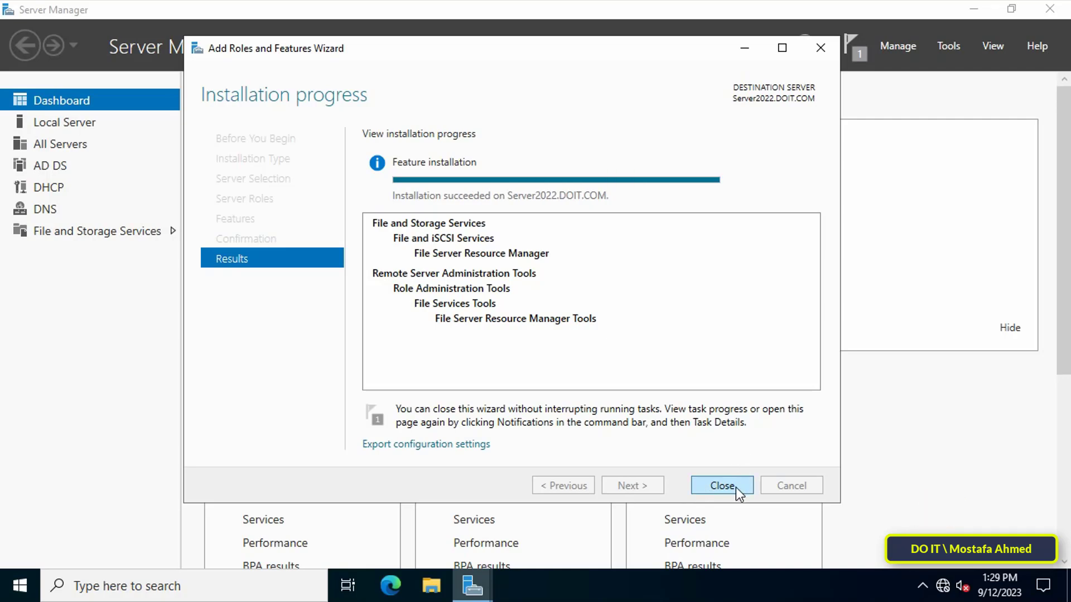
pyautogui.click(723, 486)
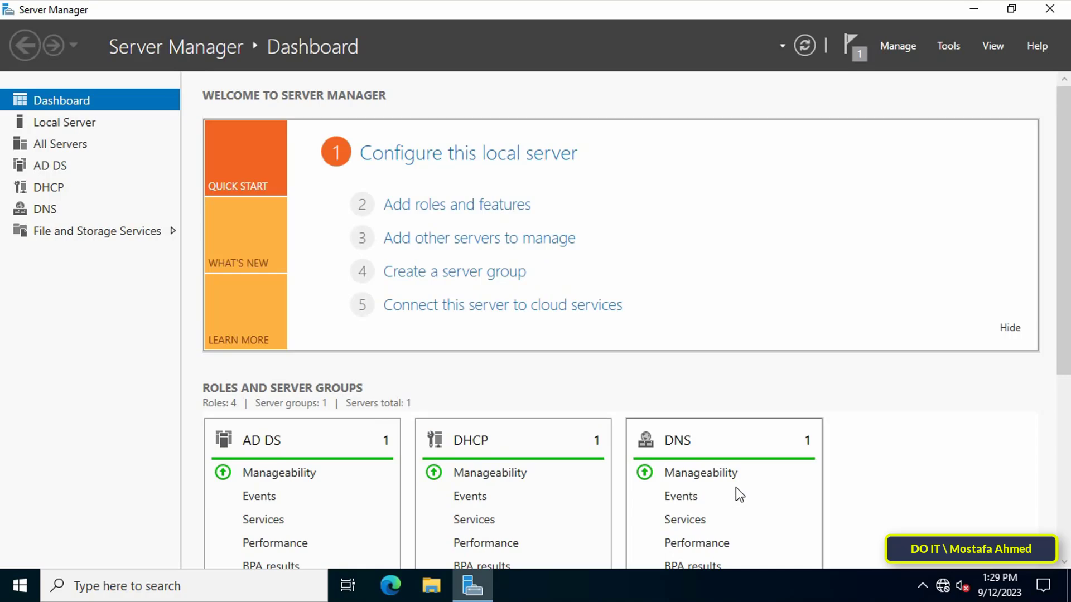
# Open the File Server Resource Manager console and expand Quota Management
pyautogui.click(947, 49)
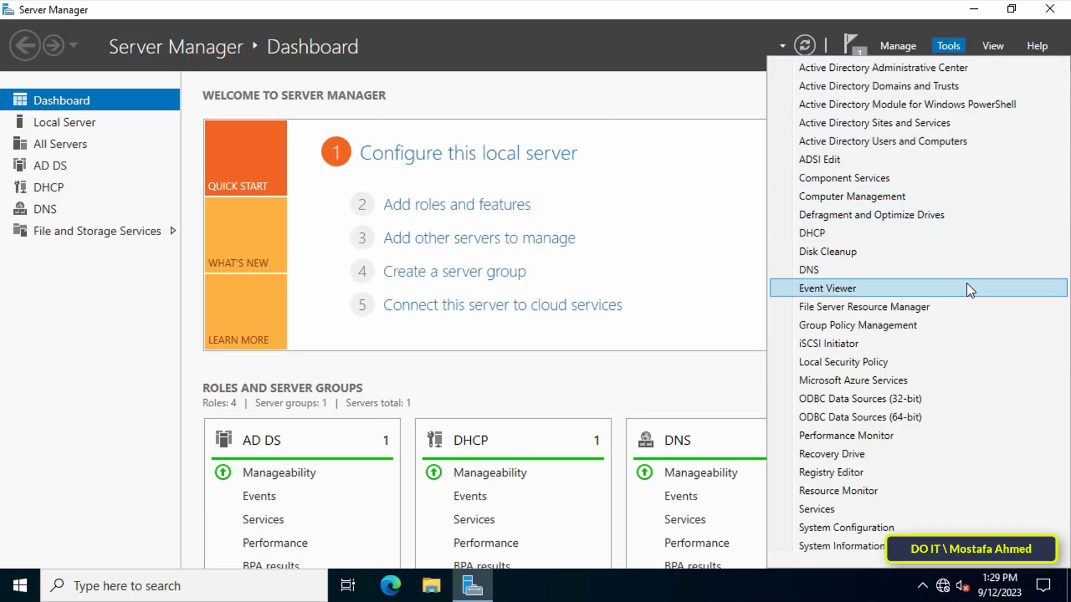
pyautogui.click(972, 307)
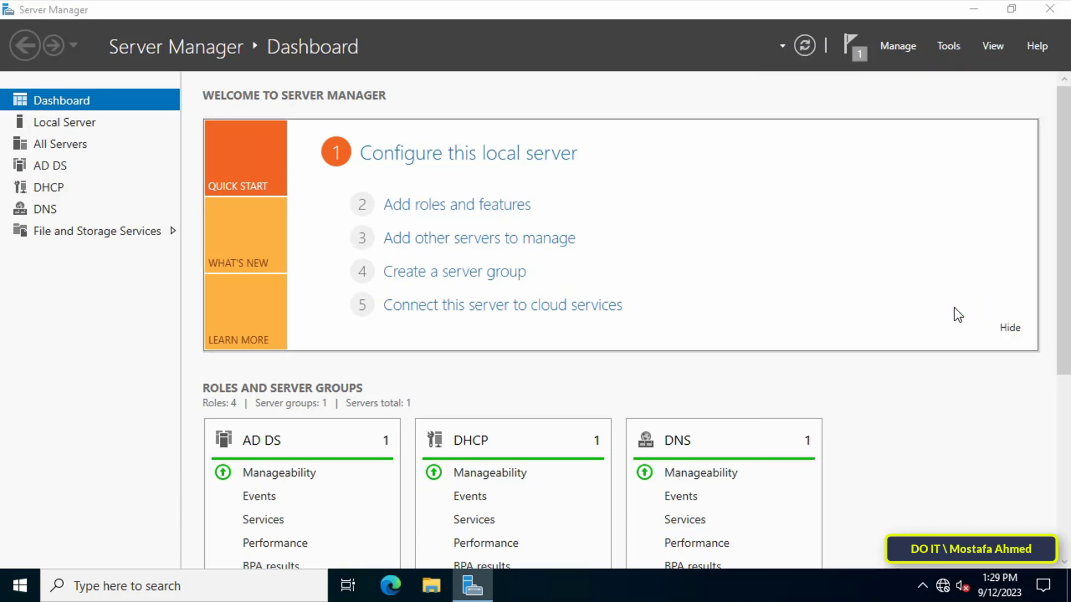
pyautogui.moveTo(192, 281); pyautogui.dragTo(218, 282)
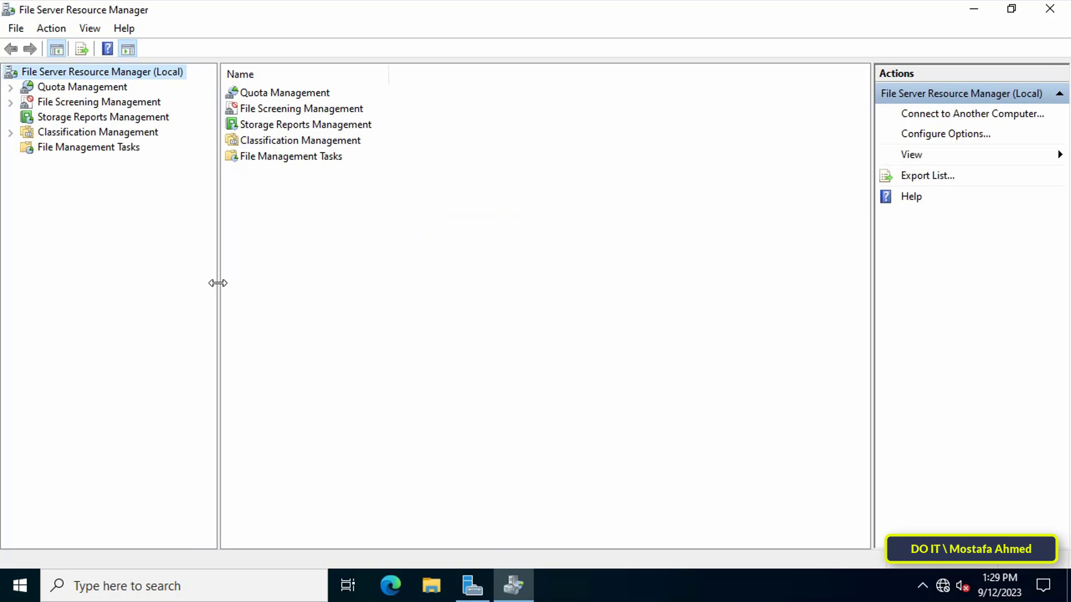
pyautogui.click(60, 89)
pyautogui.click(11, 88)
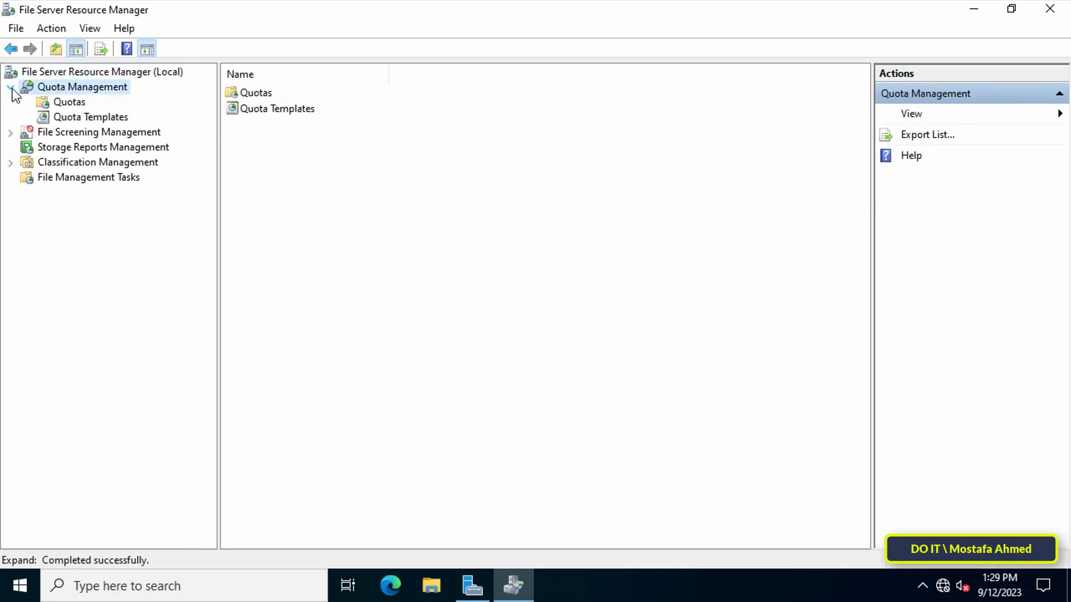
# Start creating a new quota and choose the test folder on New Volume (E:) as its path
pyautogui.click(70, 103)
pyautogui.rightClick(71, 103)
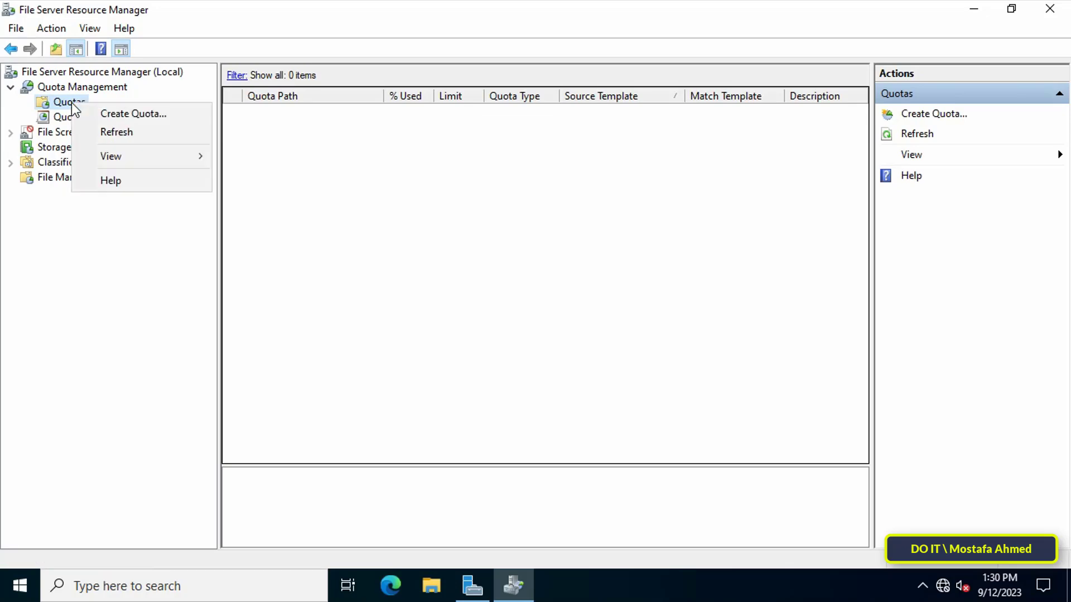
pyautogui.click(195, 119)
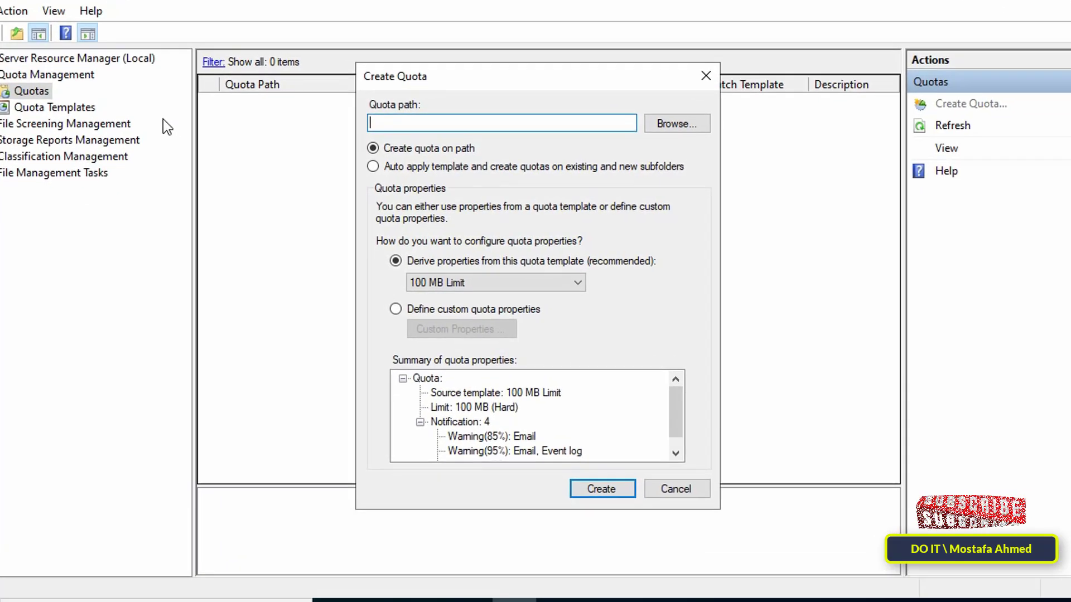
pyautogui.click(700, 109)
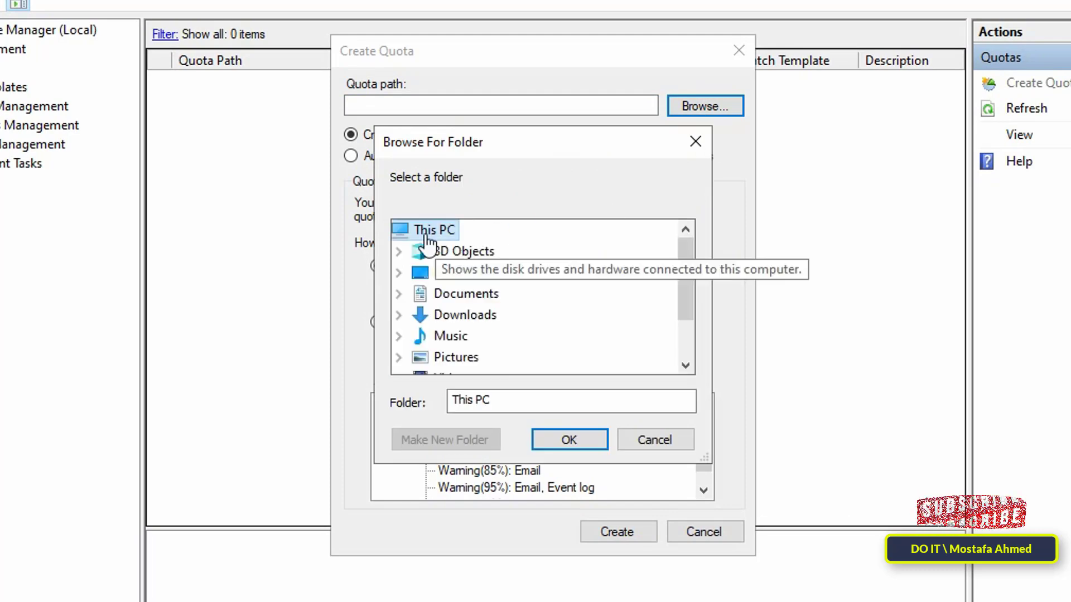
pyautogui.moveTo(688, 295); pyautogui.dragTo(690, 337)
pyautogui.doubleClick(524, 358)
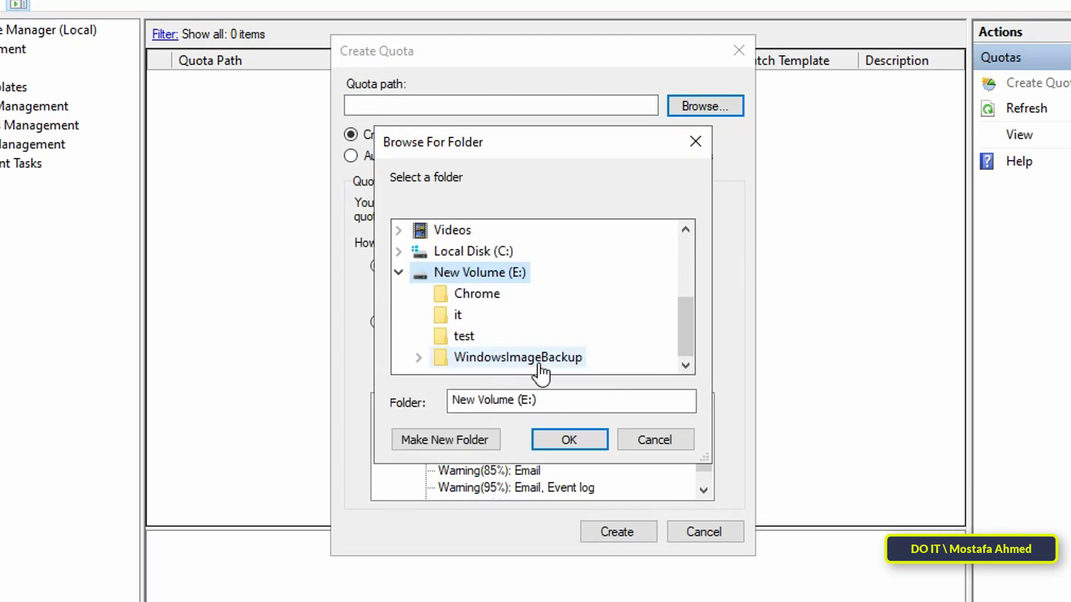
pyautogui.click(464, 337)
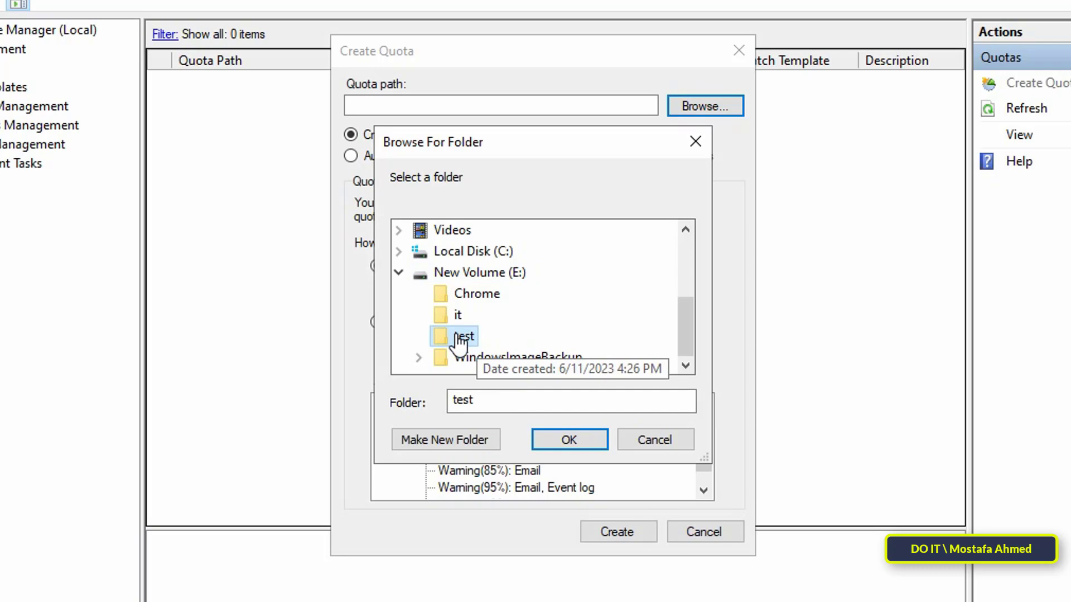
pyautogui.click(568, 439)
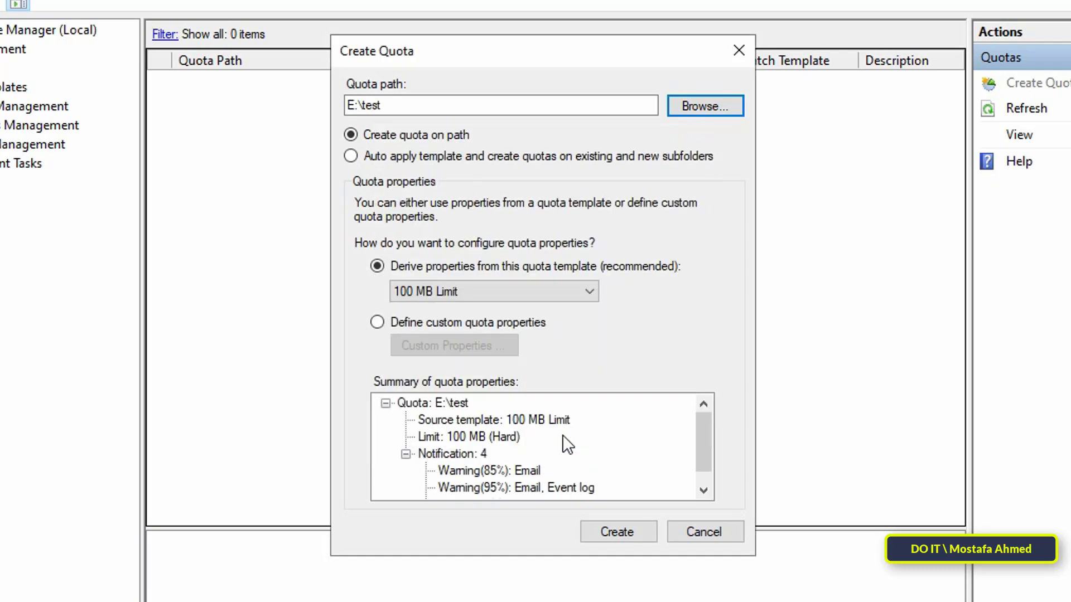
# Base the E:\test quota on the "200 MB Limit Reports to User" template and create it
pyautogui.click(586, 293)
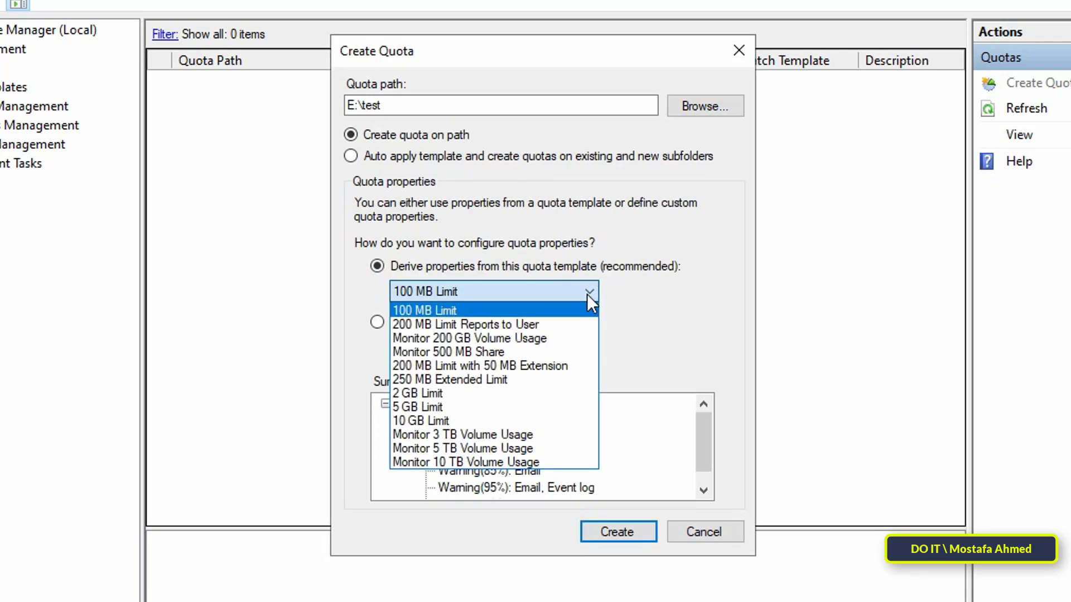
pyautogui.click(567, 324)
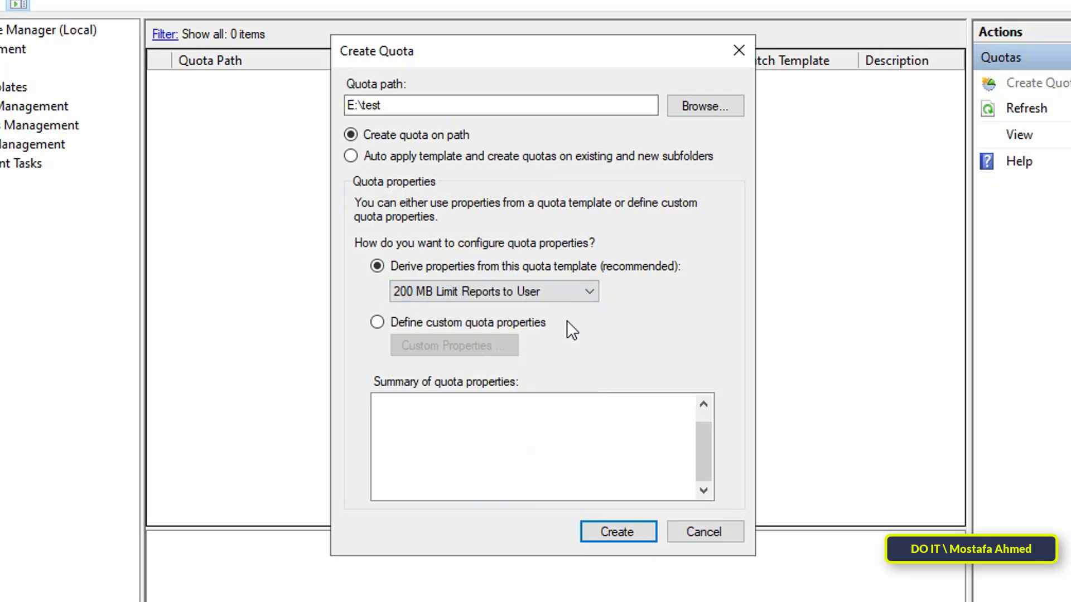
pyautogui.click(603, 527)
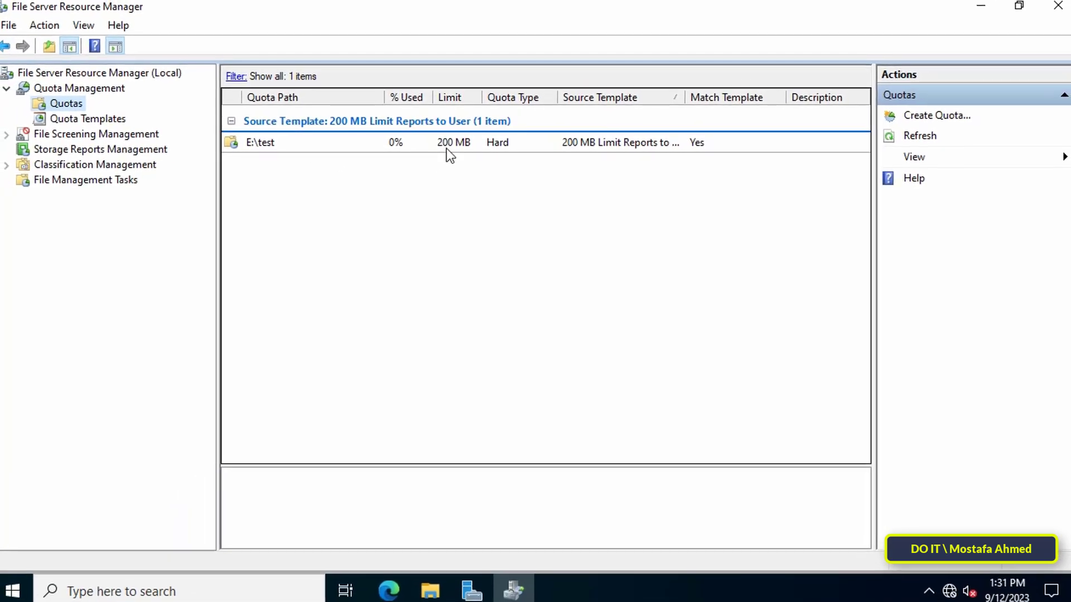
# Check the E:\test quota entry's limit, and switch to the client computer's File Explorer to view its drives in This PC
pyautogui.click(446, 149)
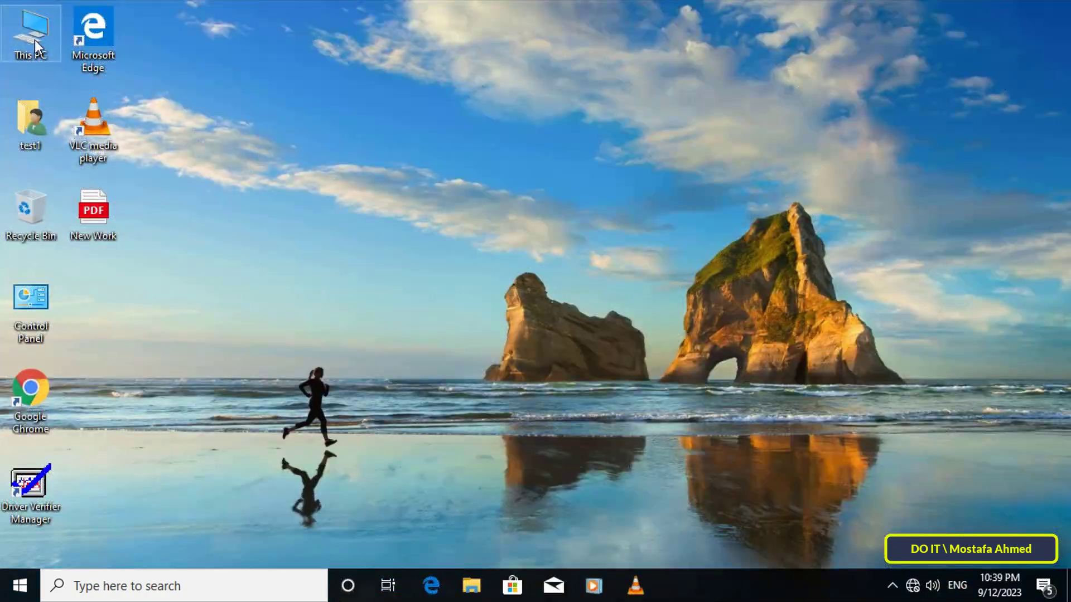
pyautogui.doubleClick(35, 40)
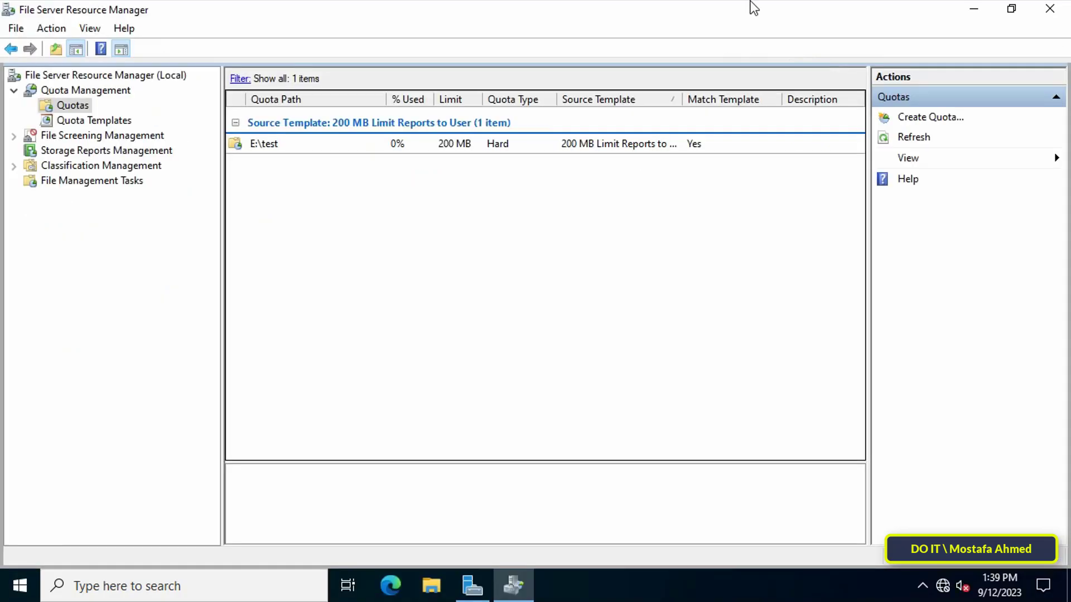
# On the server, edit the E:\test quota's properties in File Server Resource Manager and set its space limit to 100 MB
pyautogui.click(480, 142)
pyautogui.rightClick(481, 143)
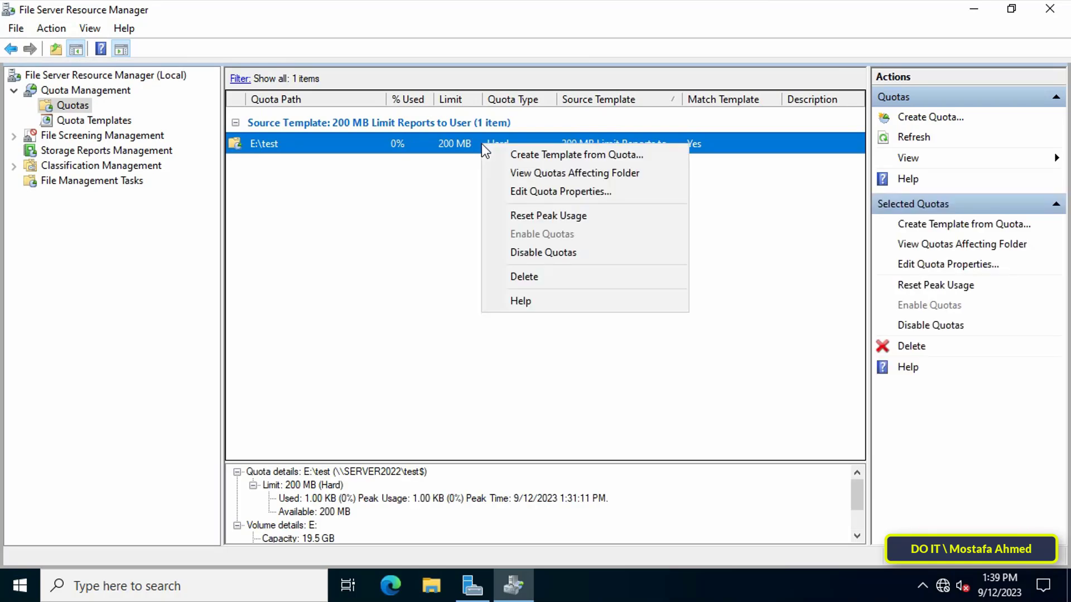
pyautogui.click(553, 190)
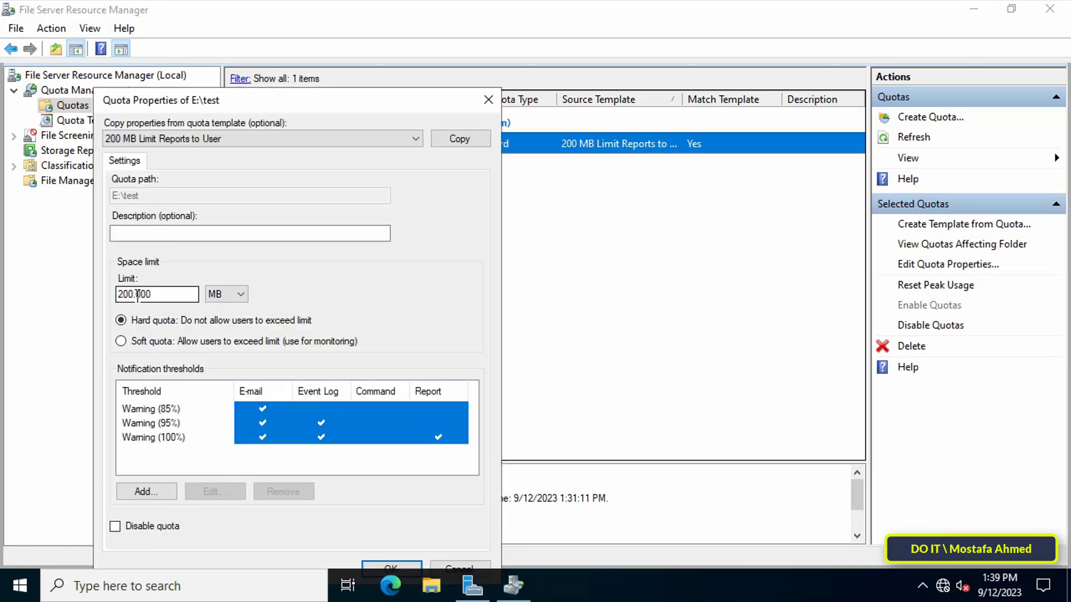
pyautogui.moveTo(134, 294); pyautogui.dragTo(100, 294)
pyautogui.write('100')
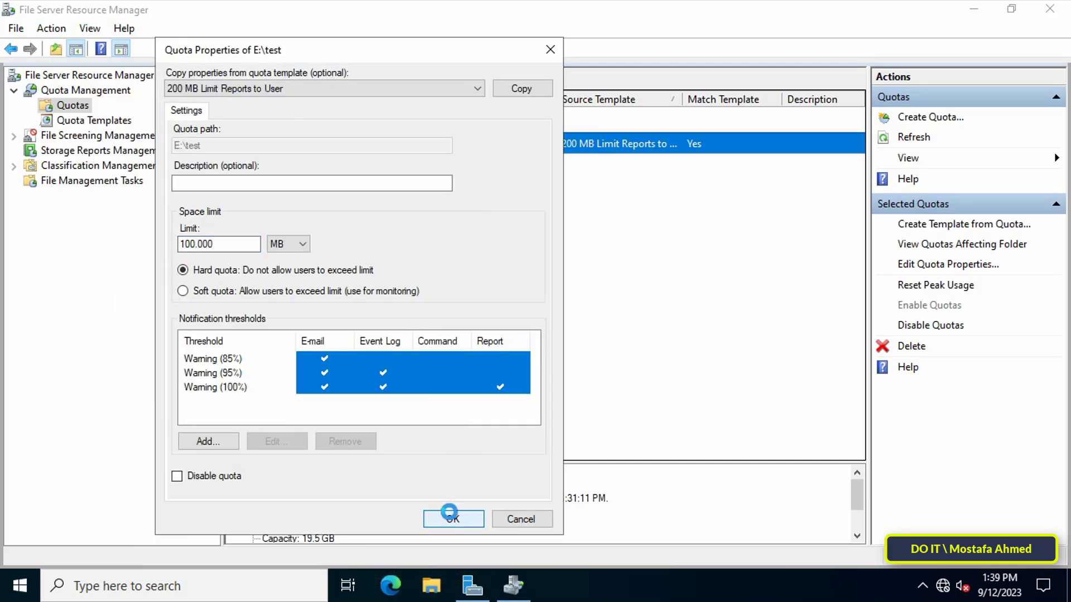
pyautogui.click(450, 515)
pyautogui.click(531, 328)
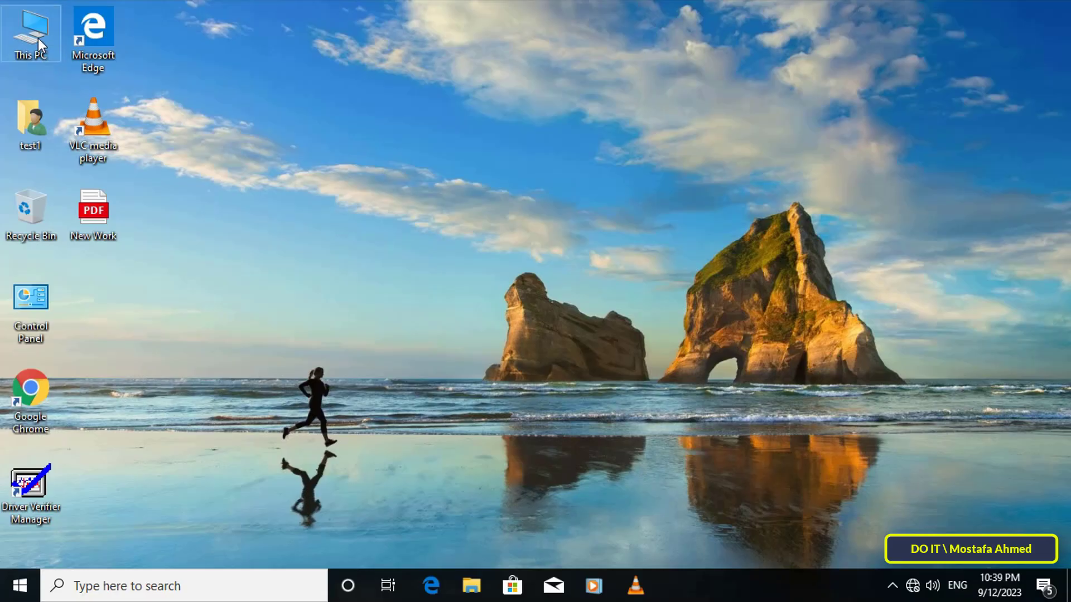
# On the client computer, open This PC in File Explorer and check the capacity of the mapped test$ (Z:) network drive
pyautogui.doubleClick(38, 38)
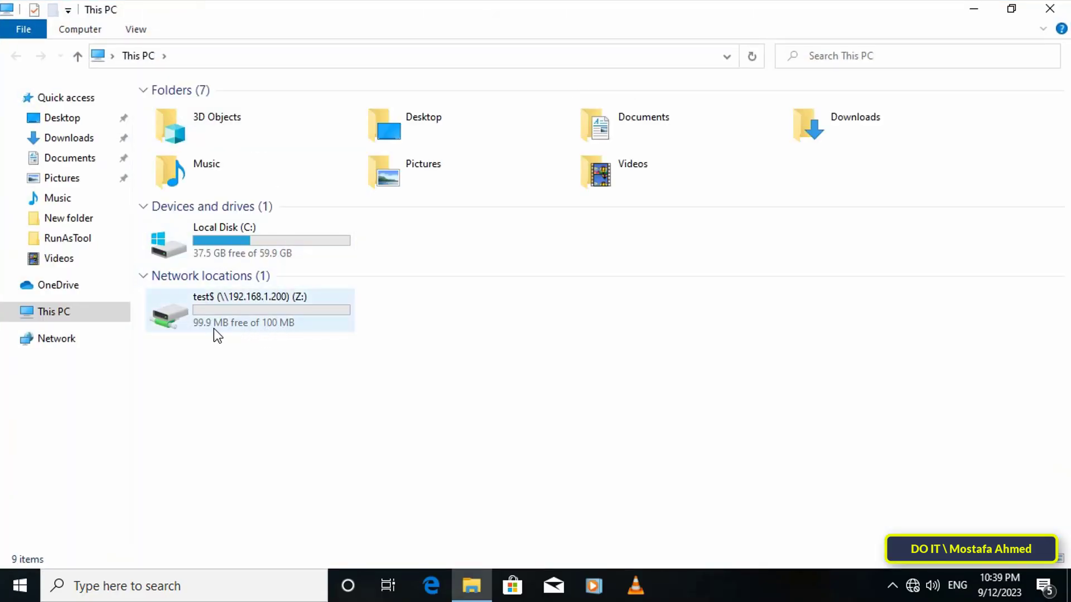
pyautogui.click(276, 322)
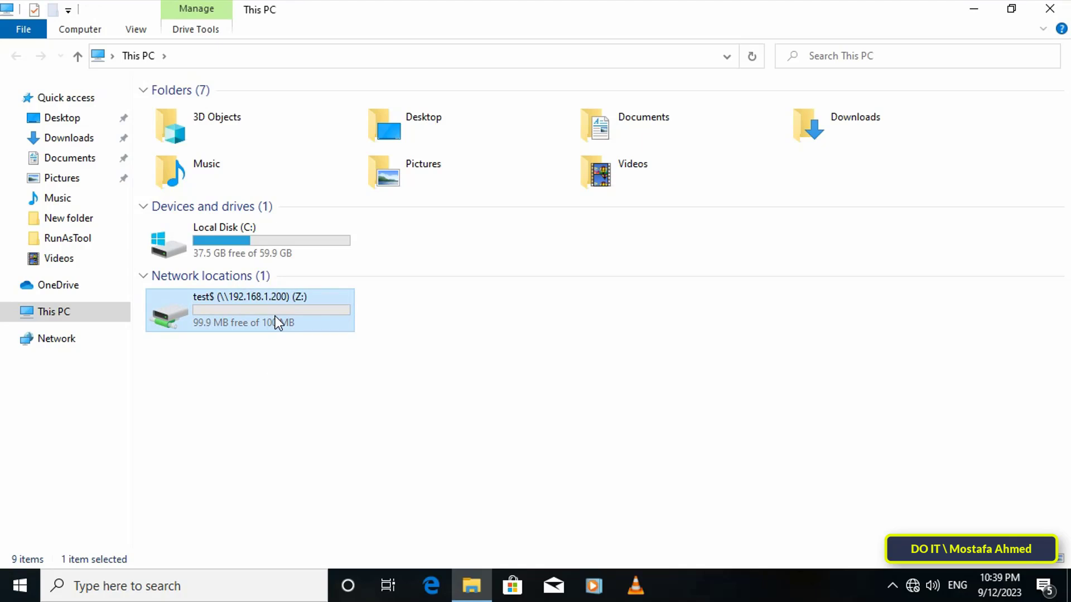
pyautogui.click(568, 389)
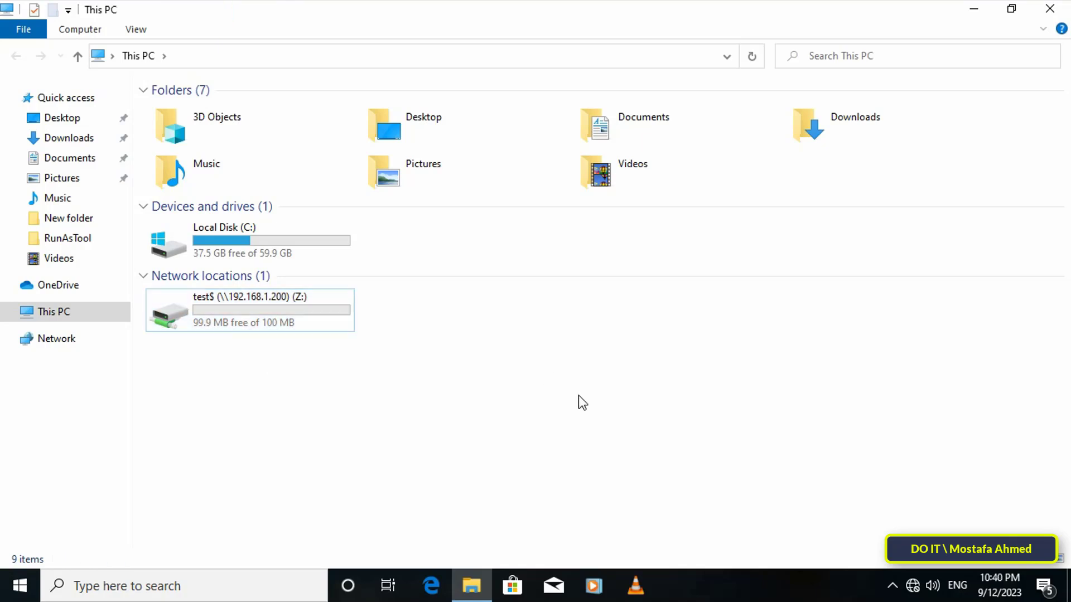